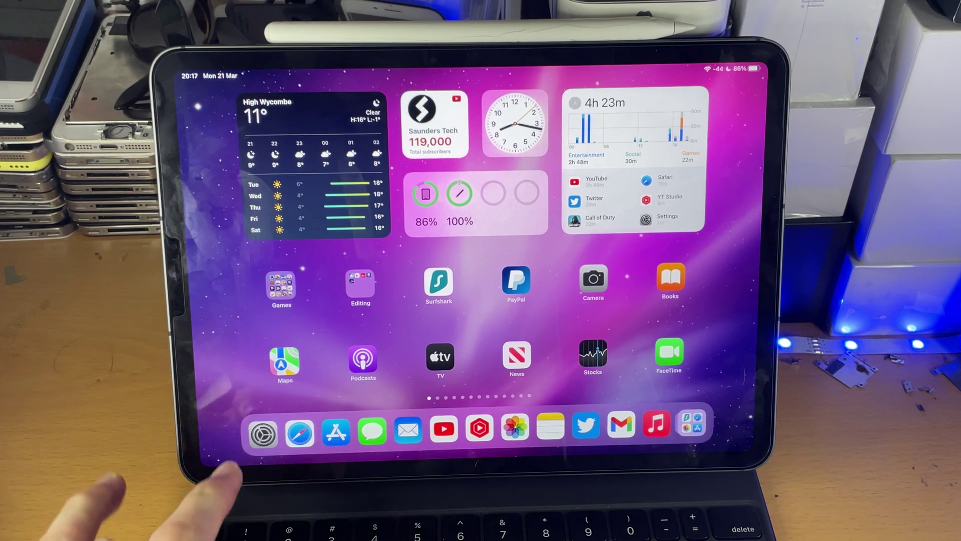
# Open Settings, go to Wallpaper and bring up Choose a New Wallpaper
pyautogui.click(263, 430)
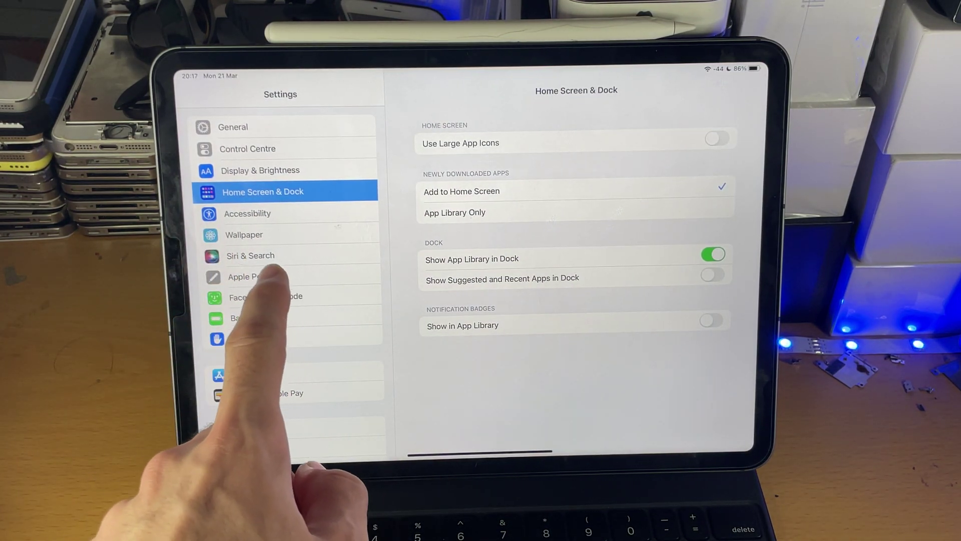
pyautogui.click(244, 234)
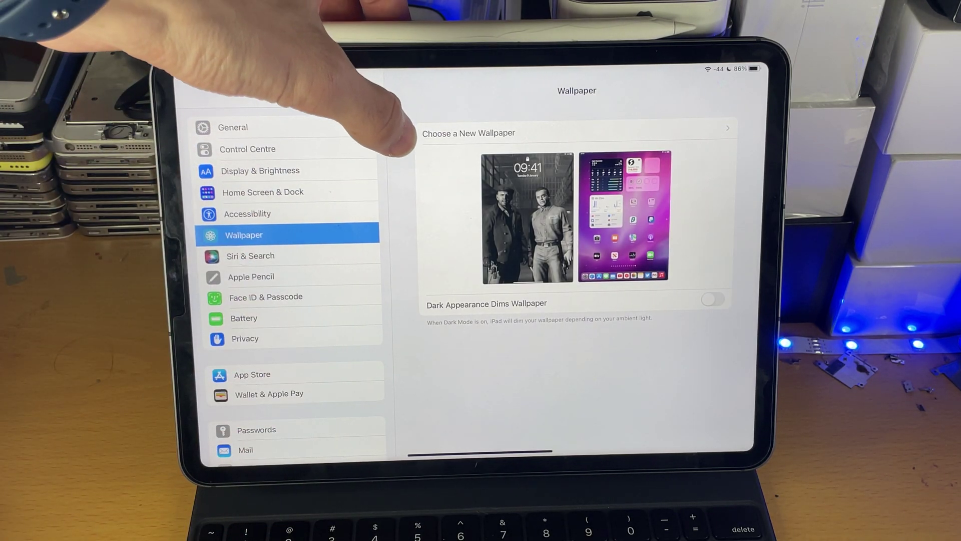
pyautogui.click(410, 135)
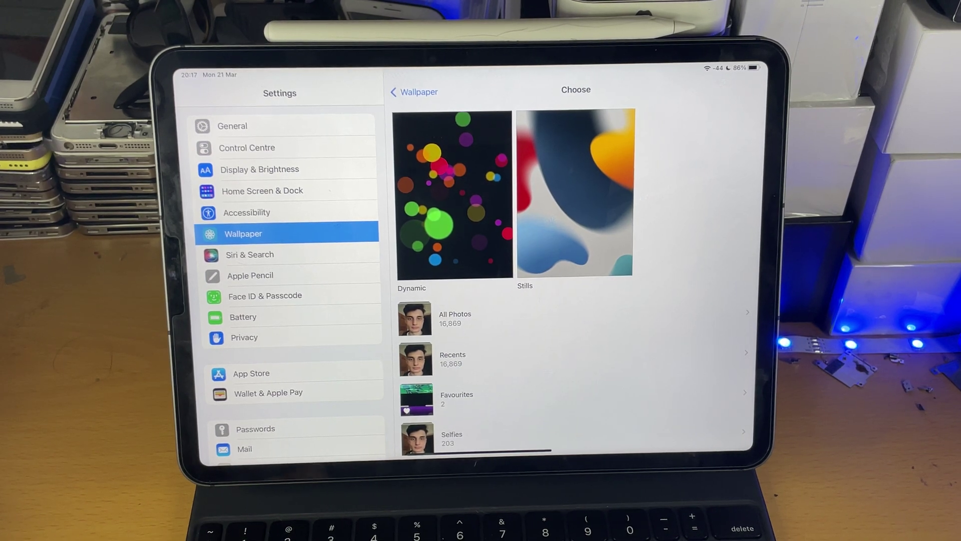
# Browse Stills, reject the red bubble Dynamic wallpaper, and choose the multicolour one to set
pyautogui.click(577, 195)
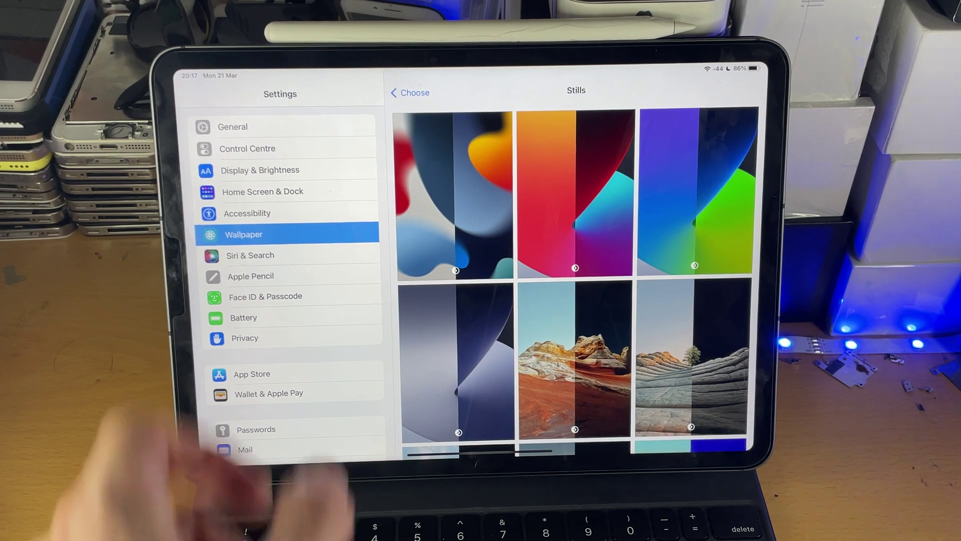
pyautogui.click(412, 91)
pyautogui.click(450, 225)
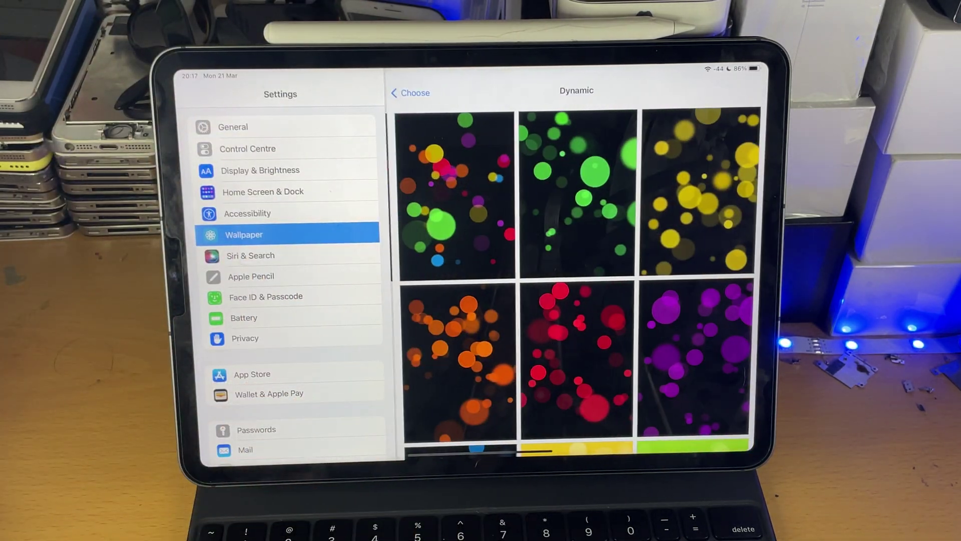
pyautogui.click(575, 360)
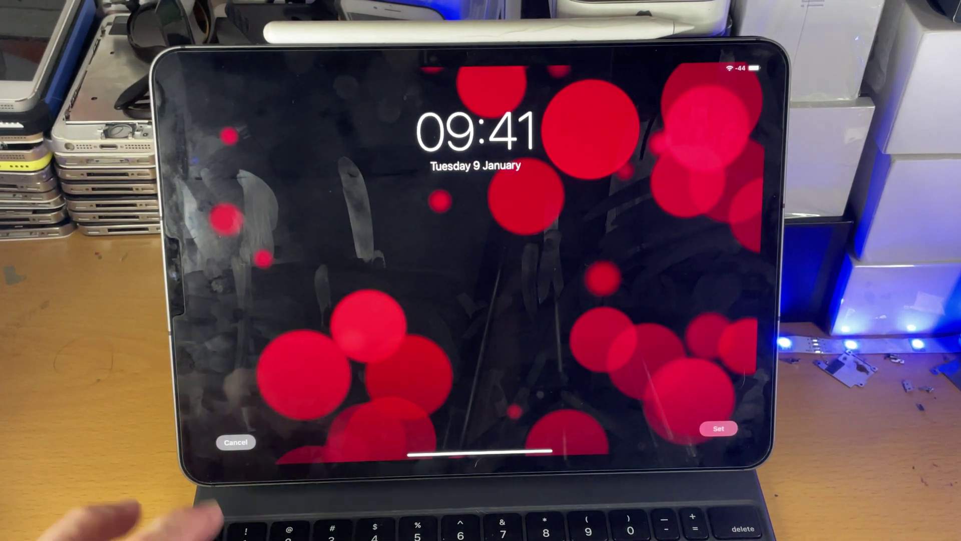
pyautogui.click(235, 442)
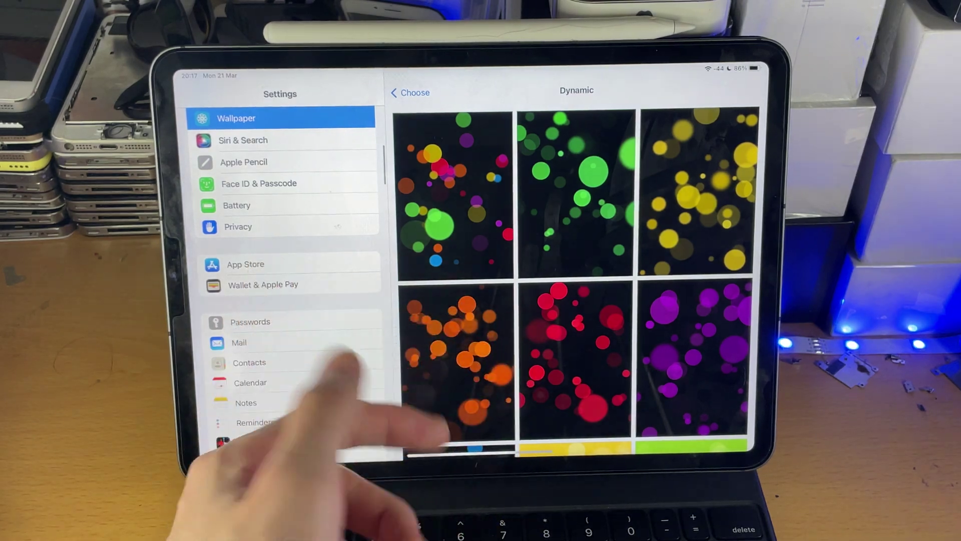
pyautogui.click(465, 240)
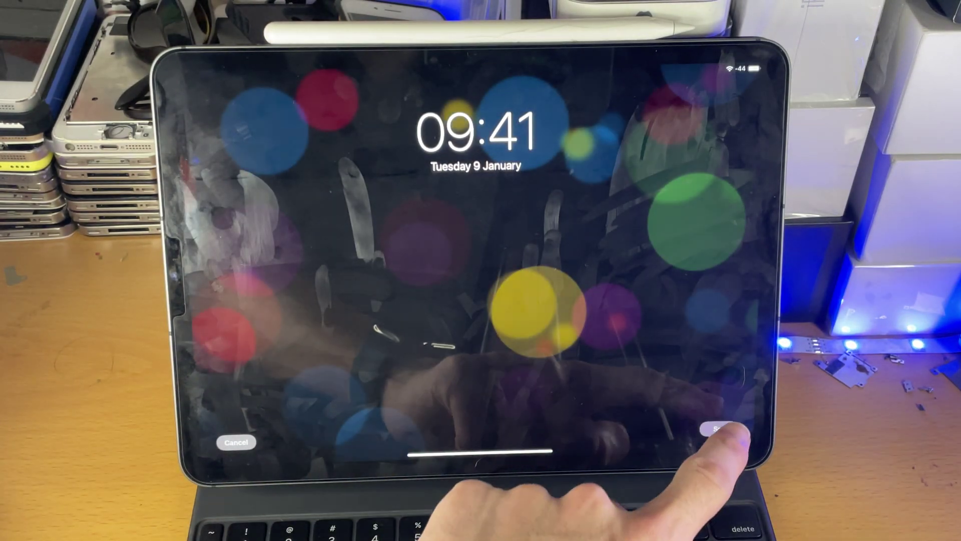
pyautogui.click(718, 428)
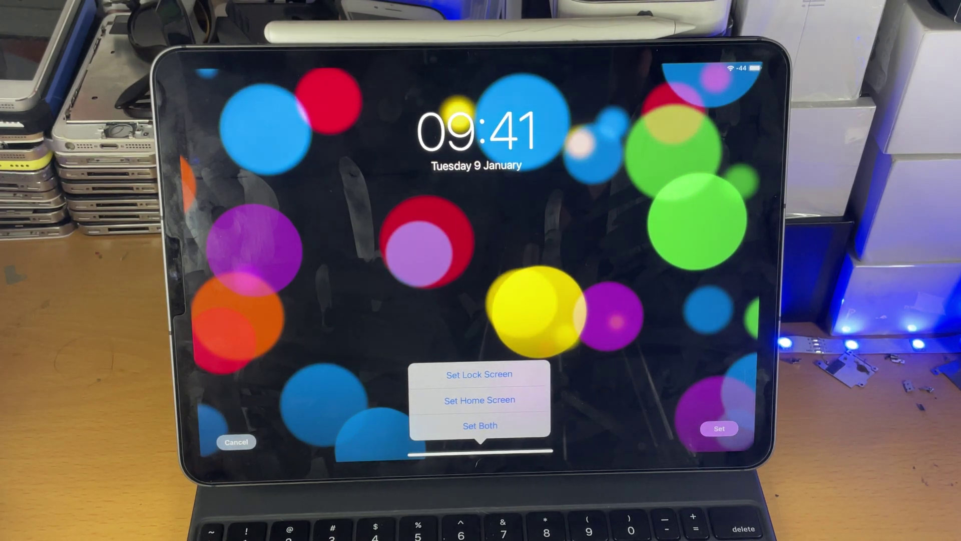
# Drop the bubble preview and try a game screenshot from All Photos without applying it
pyautogui.click(236, 442)
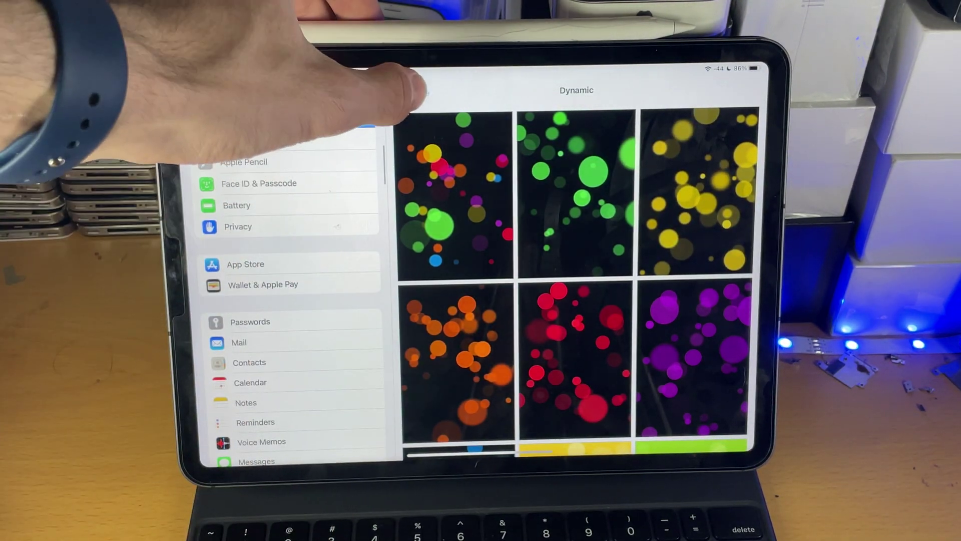
pyautogui.click(411, 92)
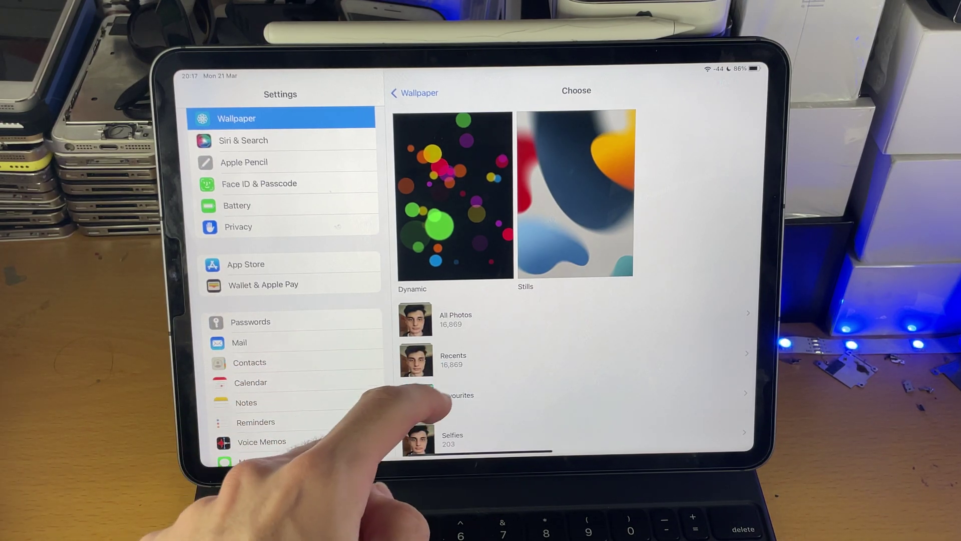
pyautogui.click(421, 319)
pyautogui.scroll(-3, 439, 376)
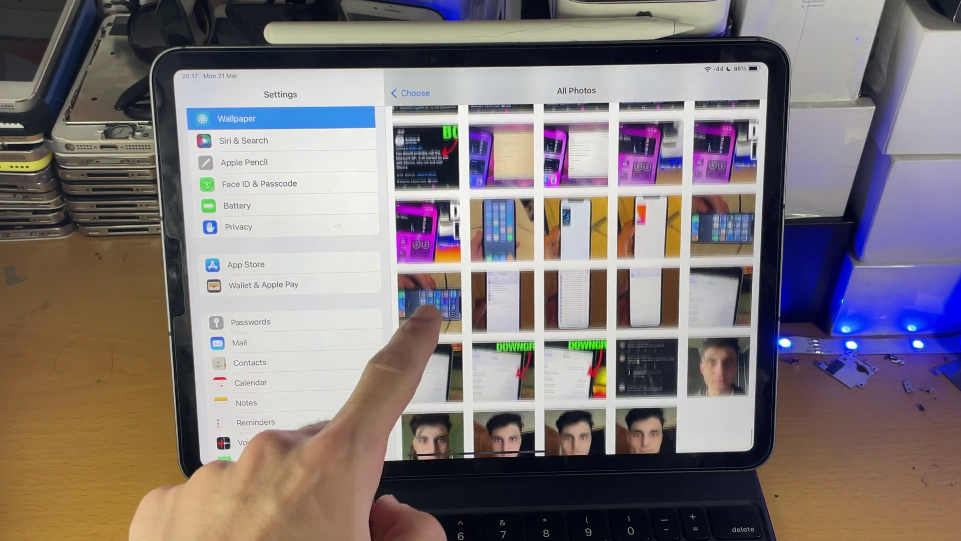
pyautogui.scroll(3, 440, 338)
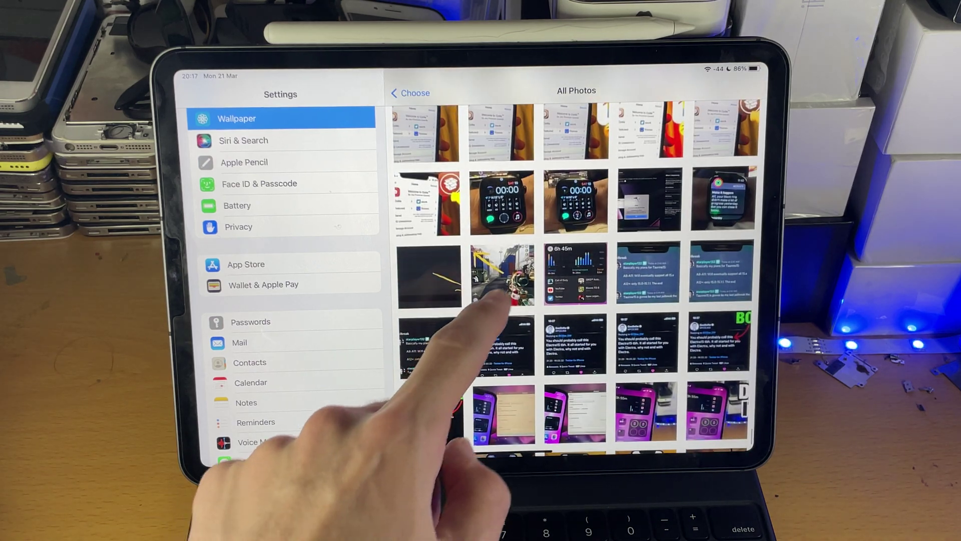
pyautogui.click(503, 277)
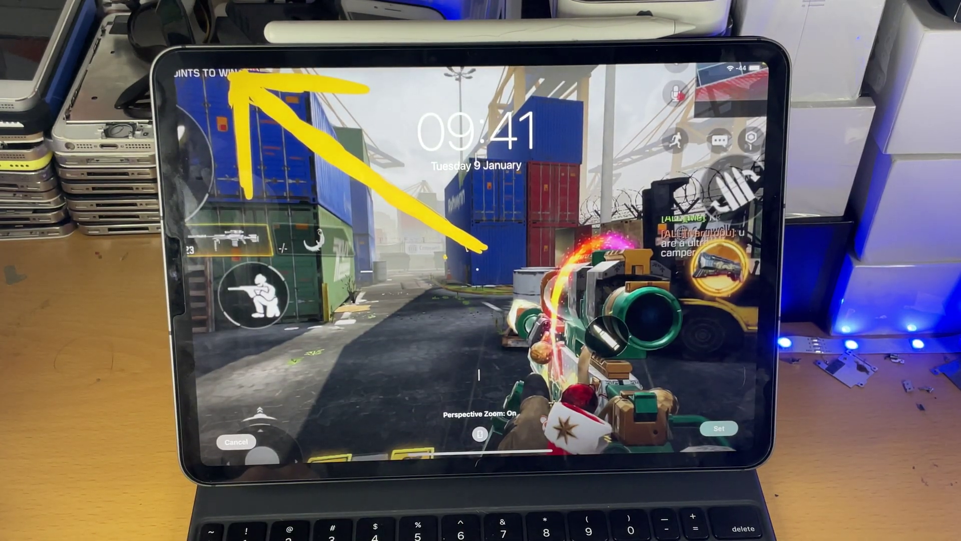
pyautogui.click(718, 428)
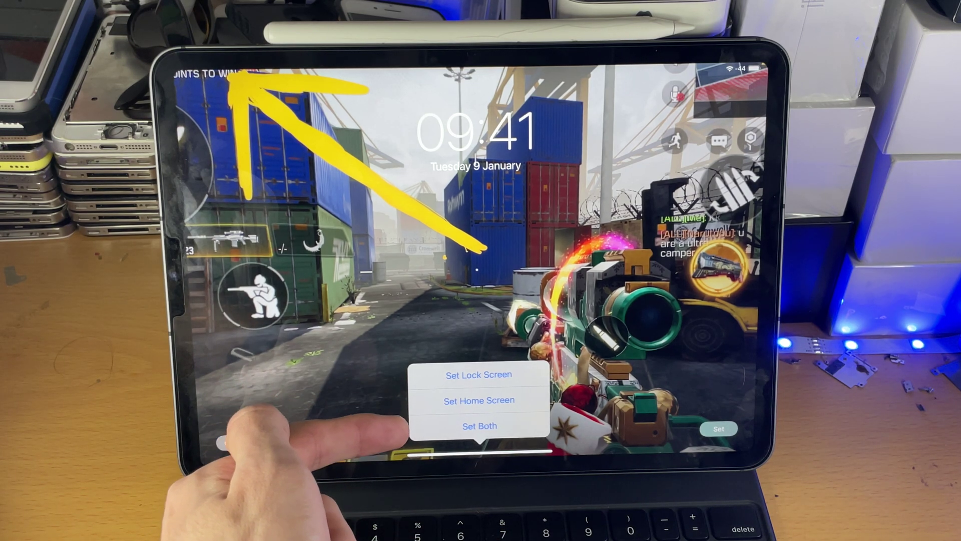
pyautogui.click(466, 426)
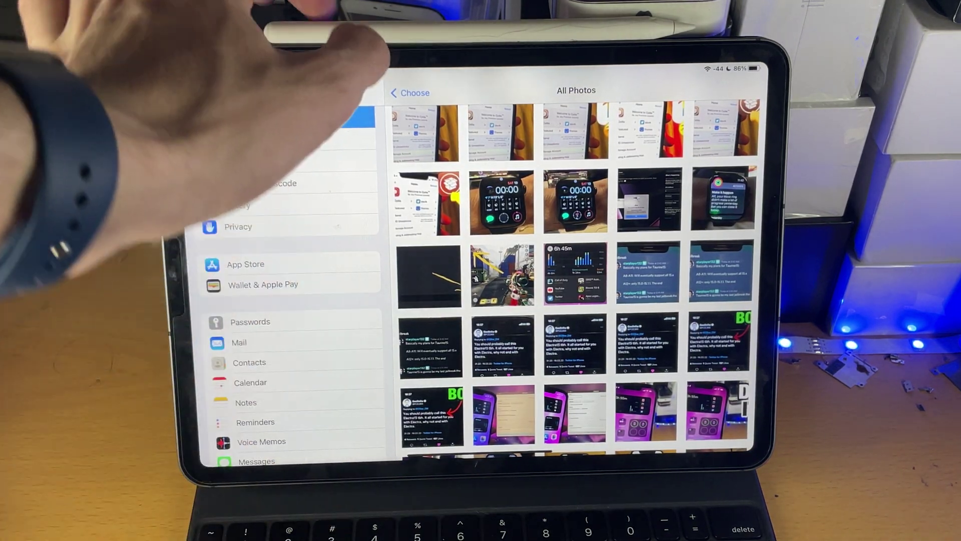
pyautogui.click(410, 93)
# Preview the red desert rock still, turn Perspective Zoom off and on, then cancel
pyautogui.click(576, 196)
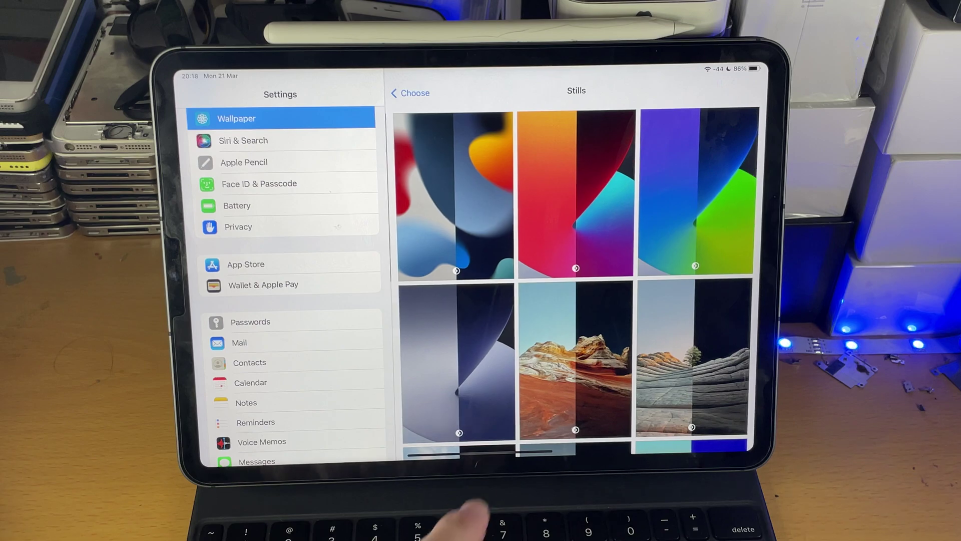
pyautogui.click(576, 360)
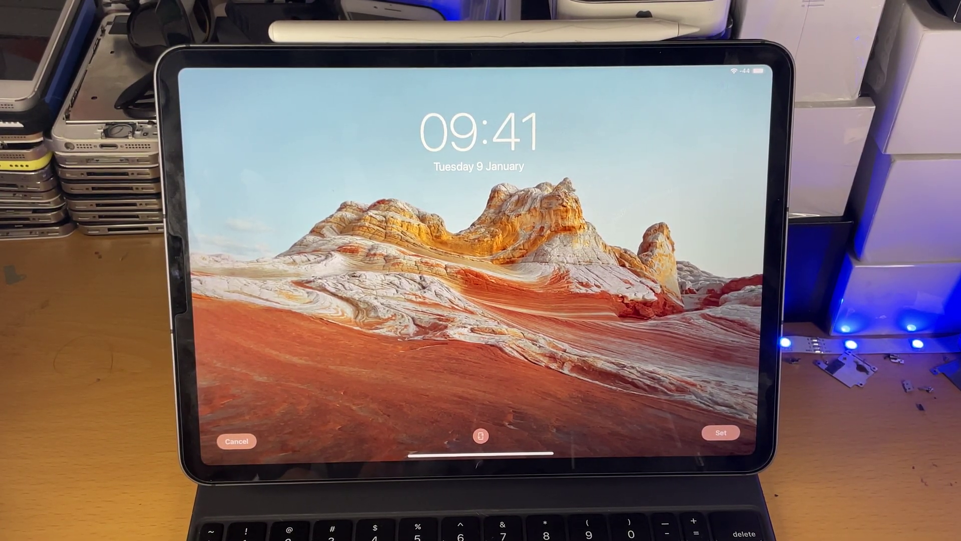
pyautogui.click(481, 436)
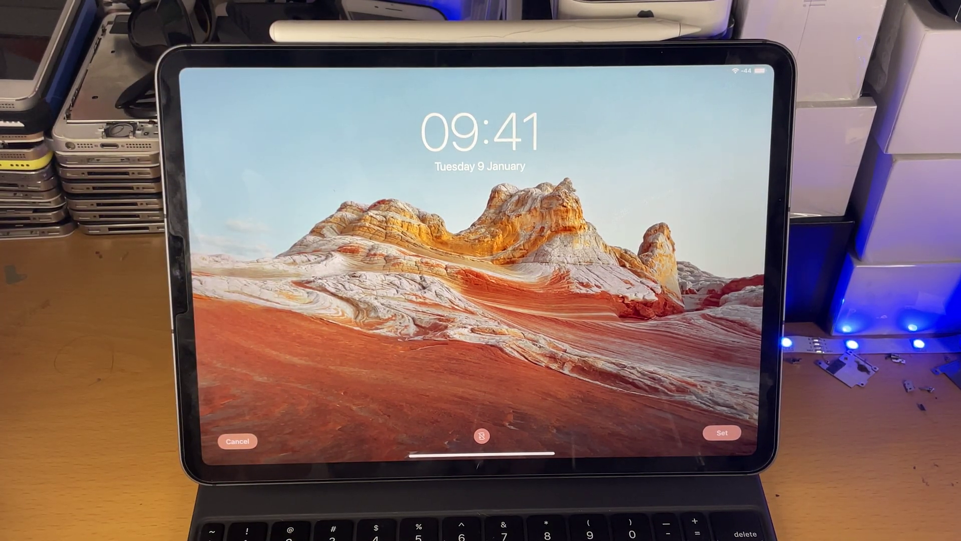
pyautogui.click(481, 436)
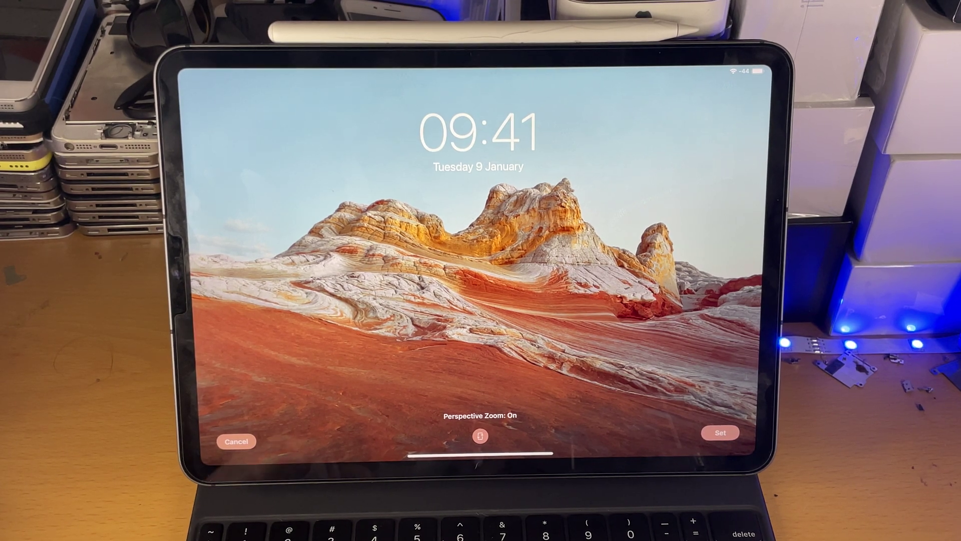
pyautogui.click(234, 441)
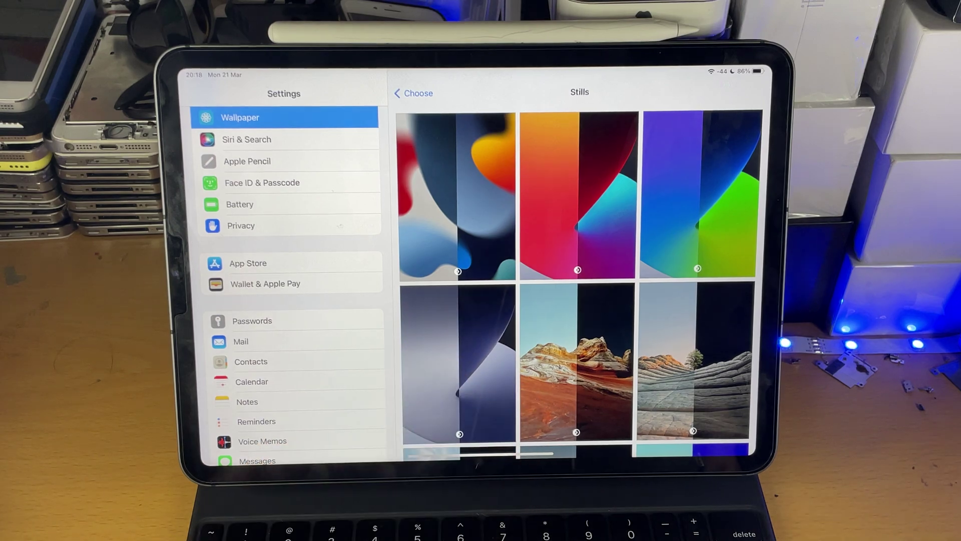
# From the home screen, turn on Dark Mode in Control Centre's brightness controls
pyautogui.press('super+h')
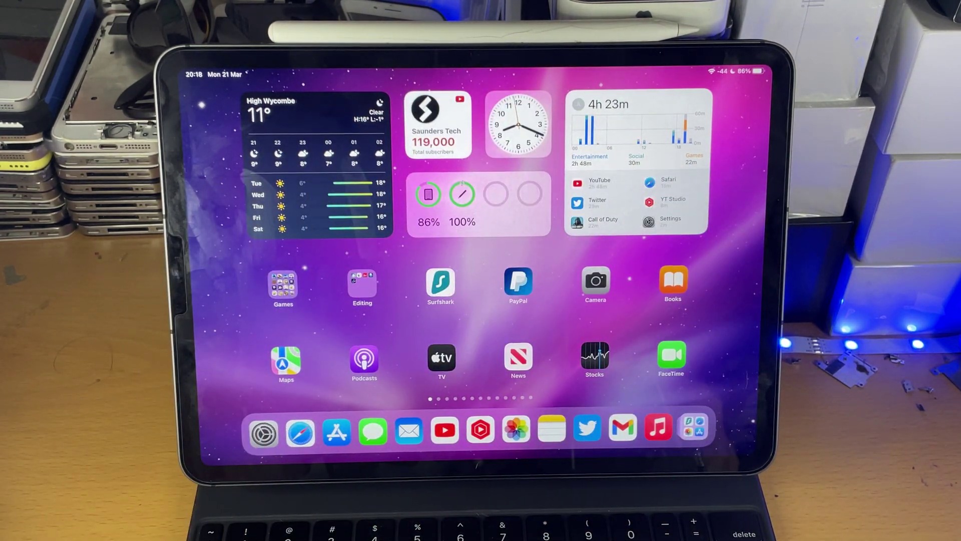
pyautogui.moveTo(735, 71); pyautogui.dragTo(706, 226)
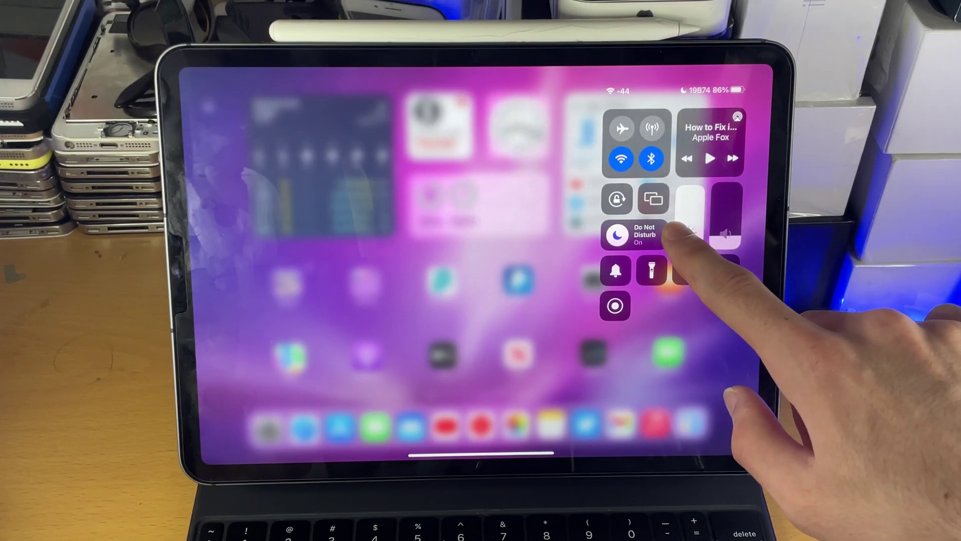
pyautogui.click(689, 215)
pyautogui.click(721, 360)
pyautogui.click(689, 213)
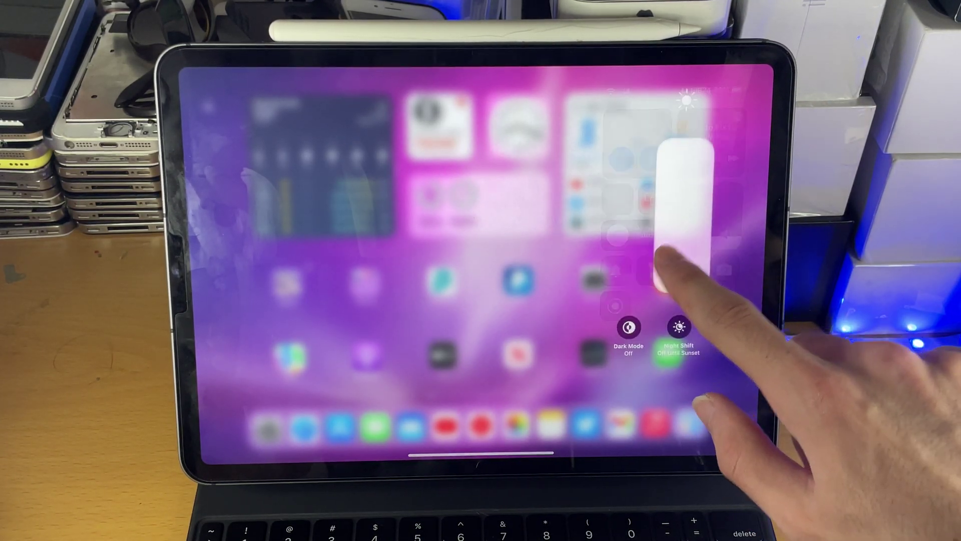
pyautogui.click(721, 391)
pyautogui.click(526, 338)
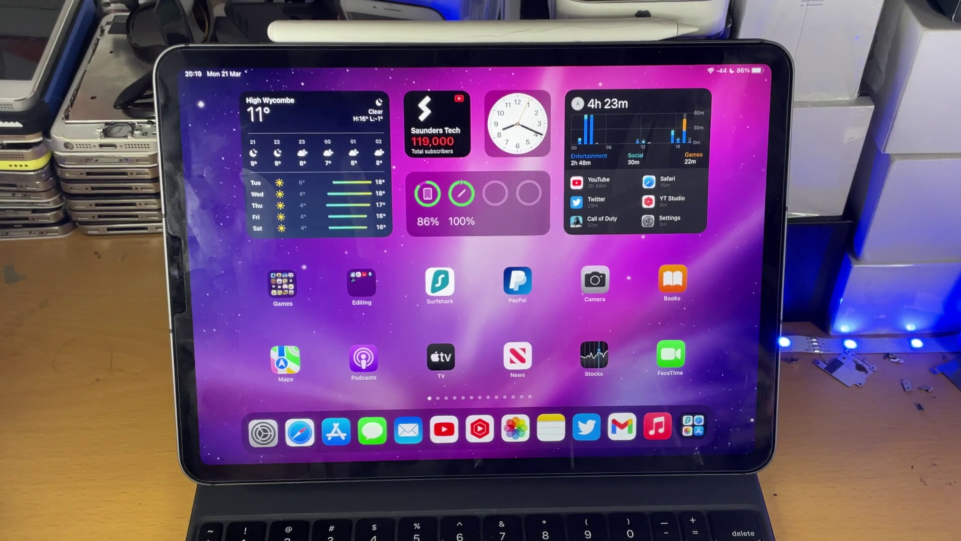